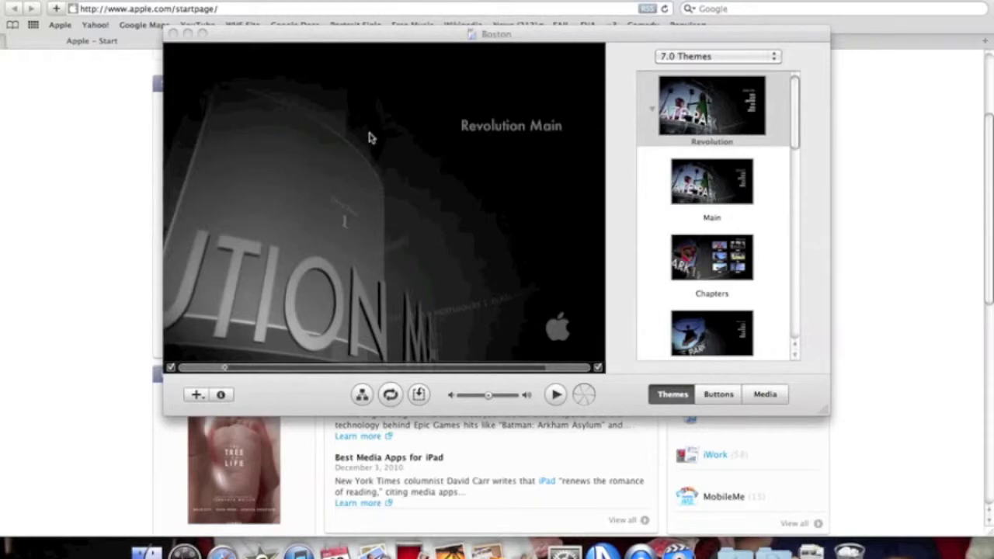
Bring the Boston project window to the front and reposition it on screen
left_click(234, 38)
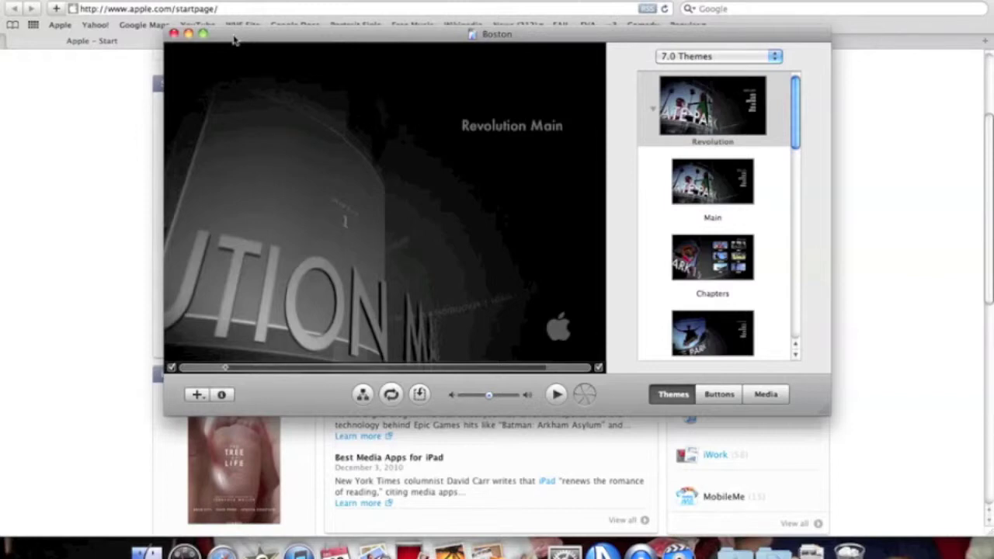
left_click_drag(234, 39, 225, 39)
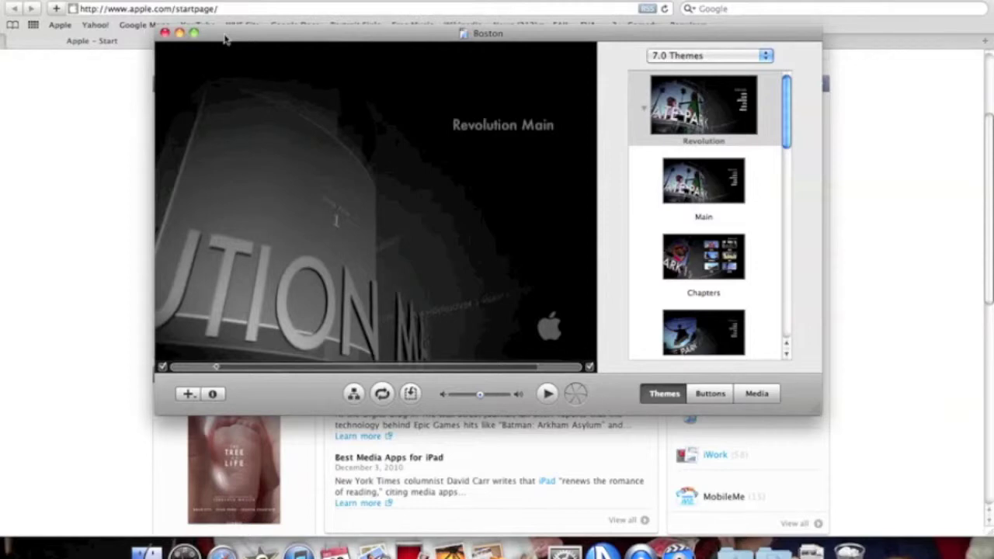
left_click_drag(226, 38, 221, 59)
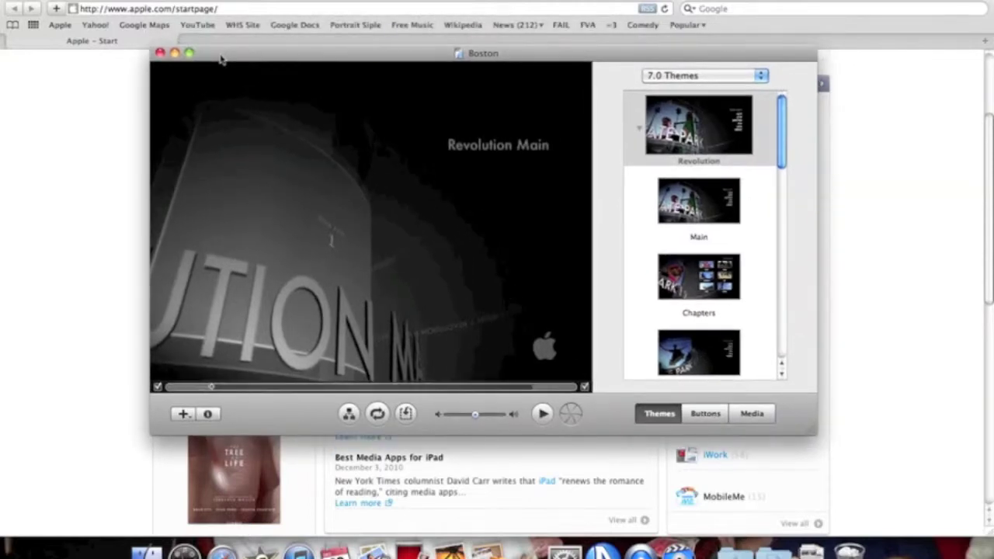
left_click_drag(221, 59, 202, 34)
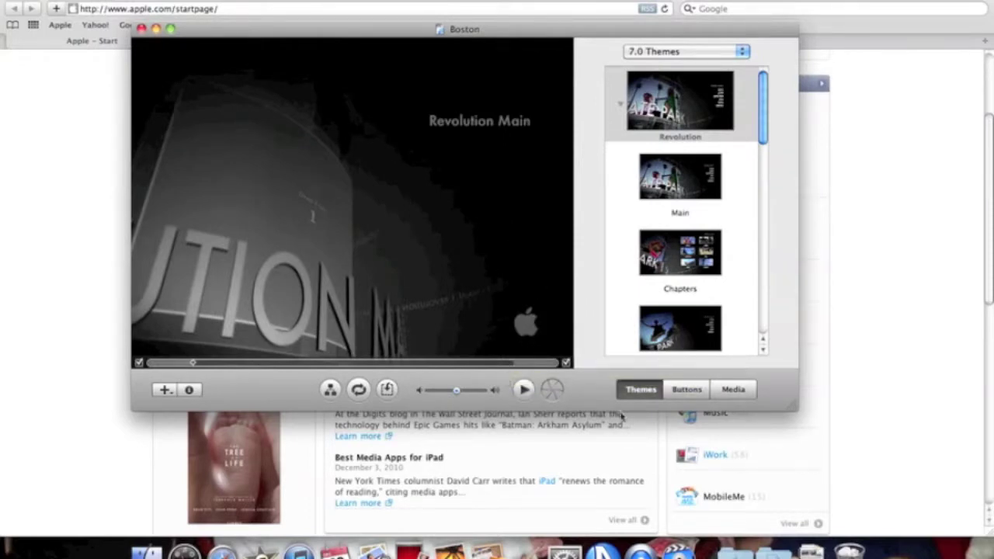
scroll(691, 248, "down", 3)
scroll(694, 251, "up", 3)
mouse_move(270, 31)
left_mouse_down()
mouse_move(266, 39)
mouse_move(256, 29)
left_mouse_up()
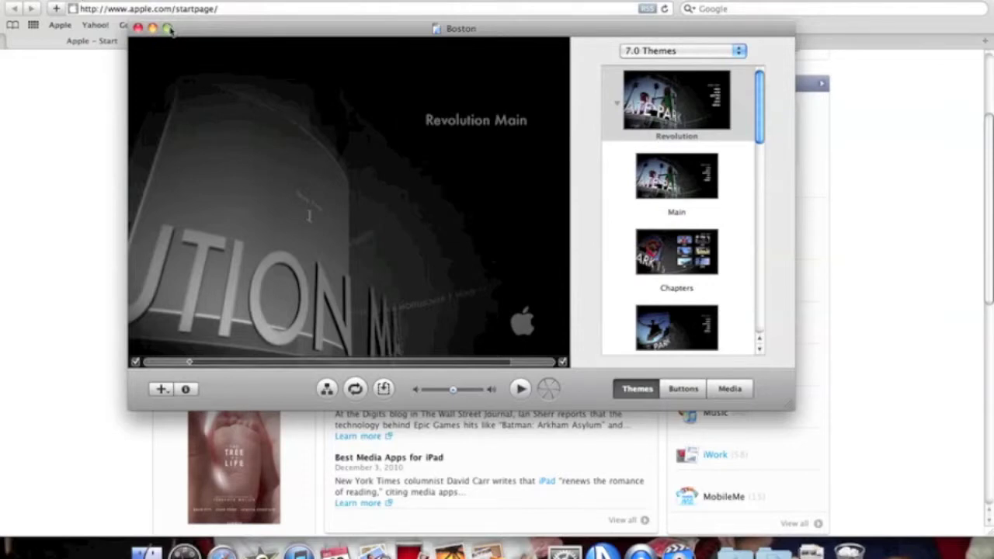
key("super+h")
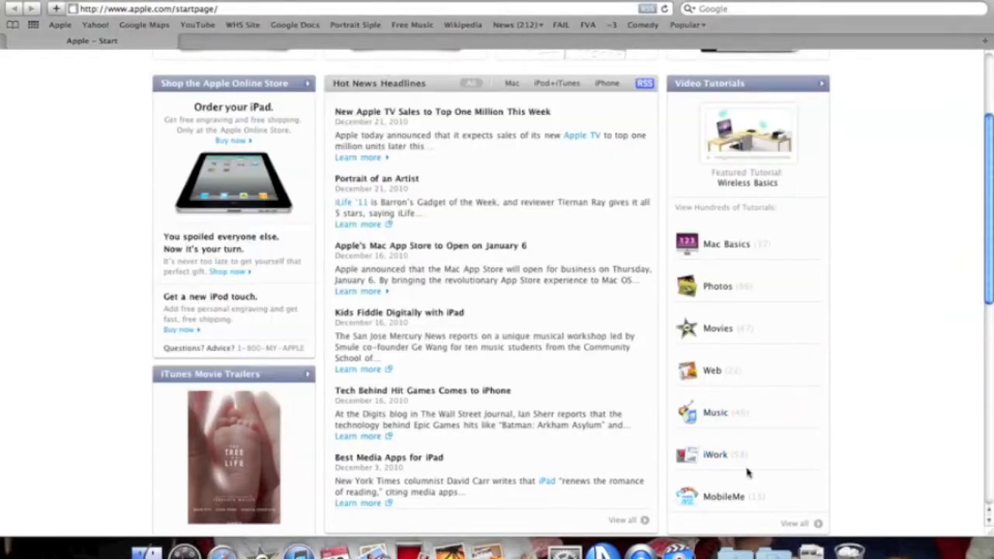
key("F9")
left_click(533, 377)
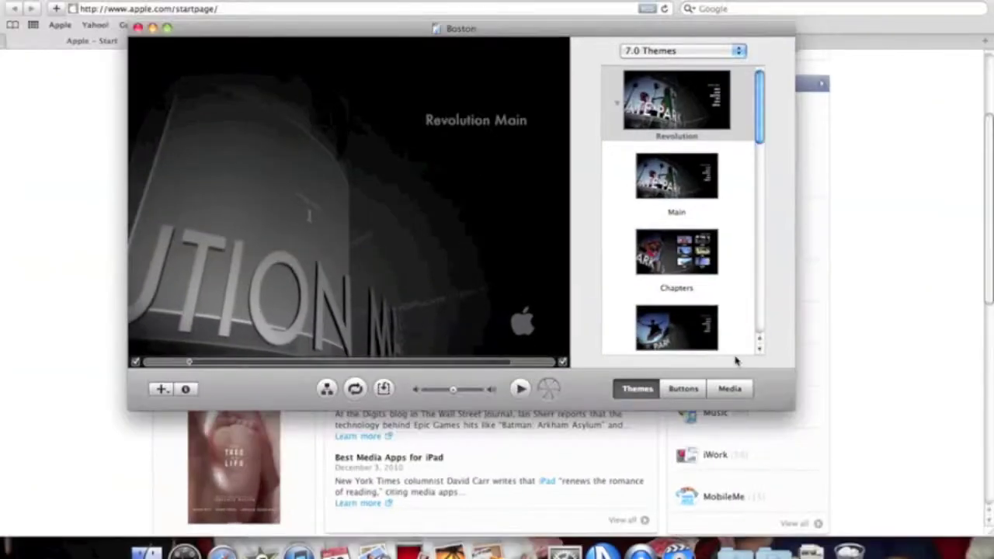
Enlarge the project window, browse the 7.0 Themes list, and choose the Sunflower theme
left_click_drag(791, 409, 866, 461)
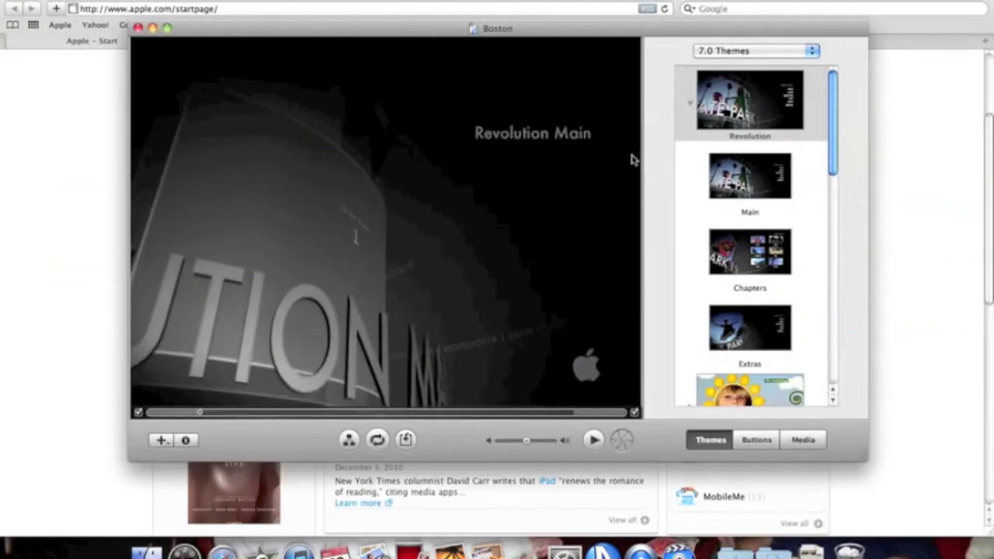
scroll(691, 157, "down", 10)
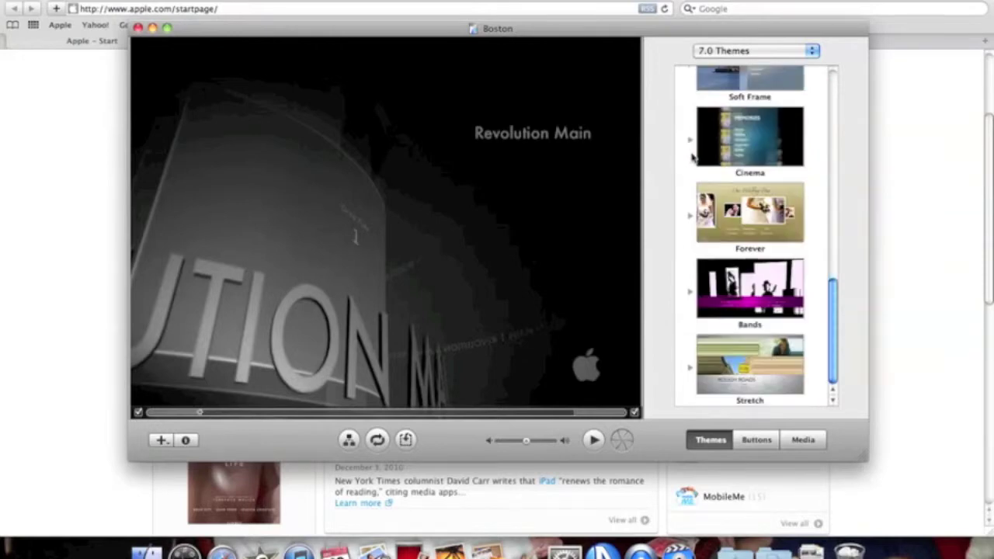
scroll(691, 158, "up", 10)
scroll(691, 158, "down", 10)
scroll(691, 157, "up", 5)
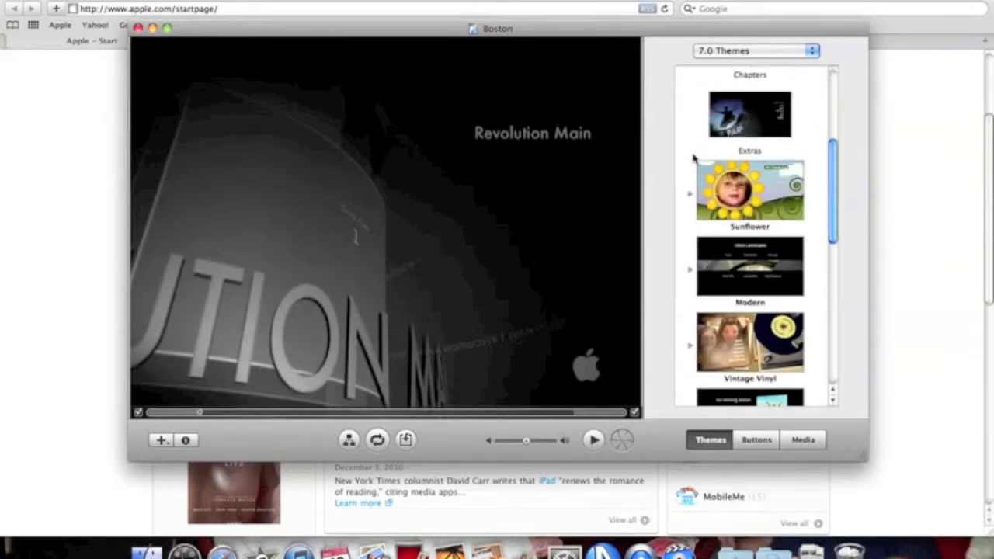
scroll(693, 158, "up", 5)
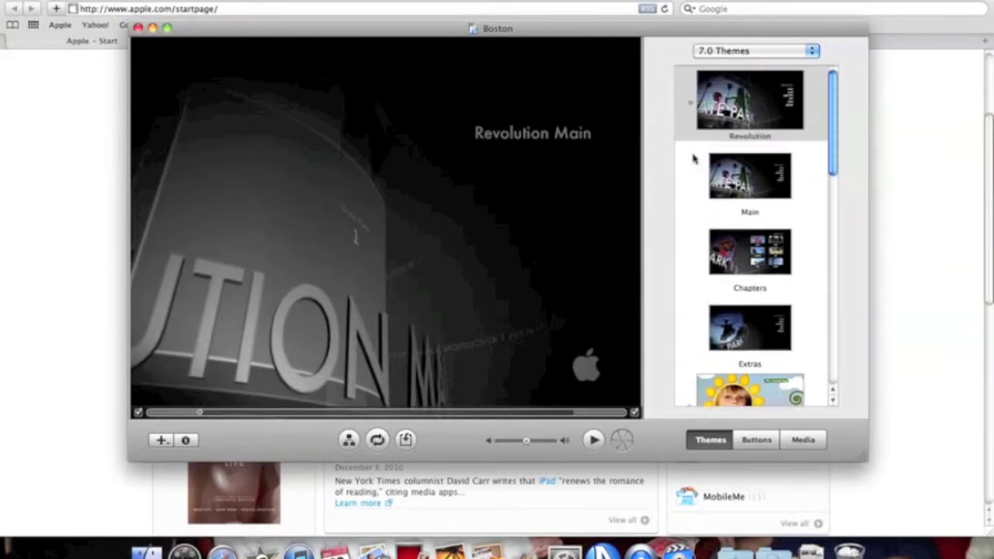
scroll(694, 159, "down", 8)
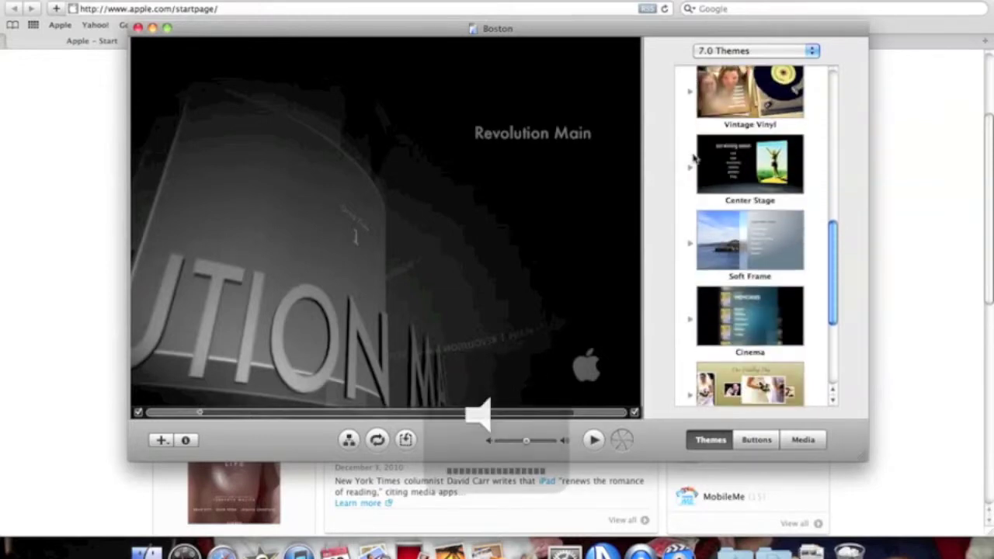
scroll(787, 246, "down", 3)
scroll(771, 266, "up", 3)
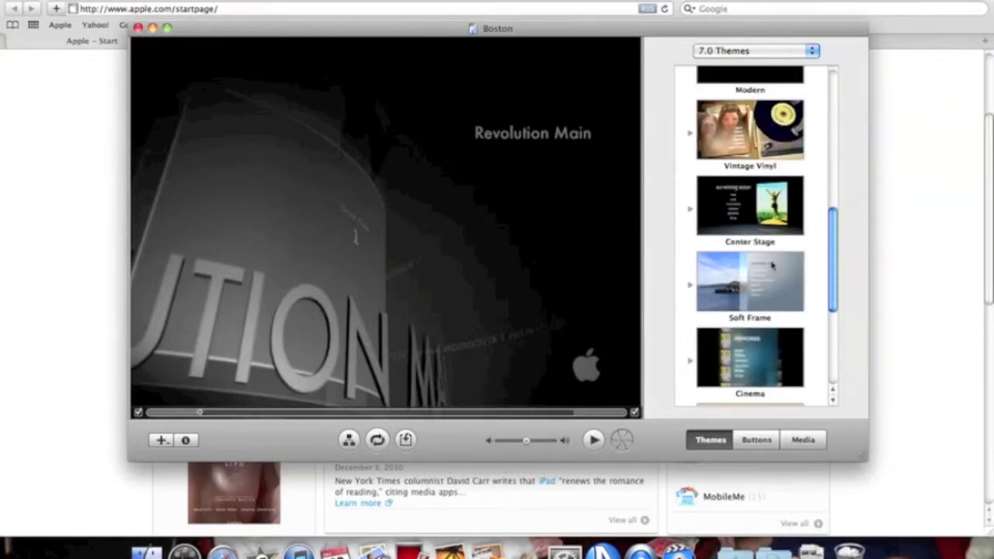
scroll(771, 265, "up", 8)
scroll(771, 266, "down", 2)
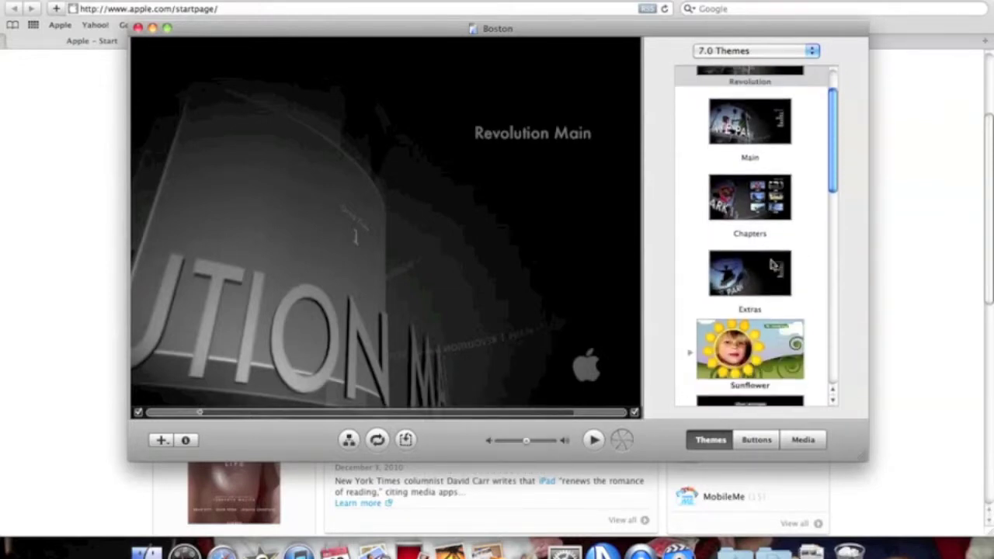
left_click(753, 330)
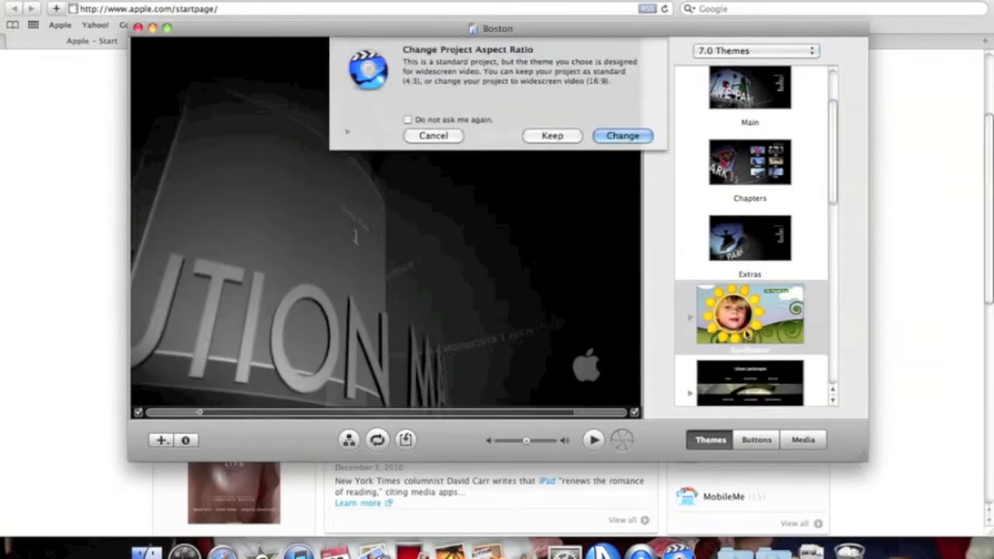
Convert the project to widescreen 16:9 and view the DVD map with the Sunflower Main menu
left_click(621, 136)
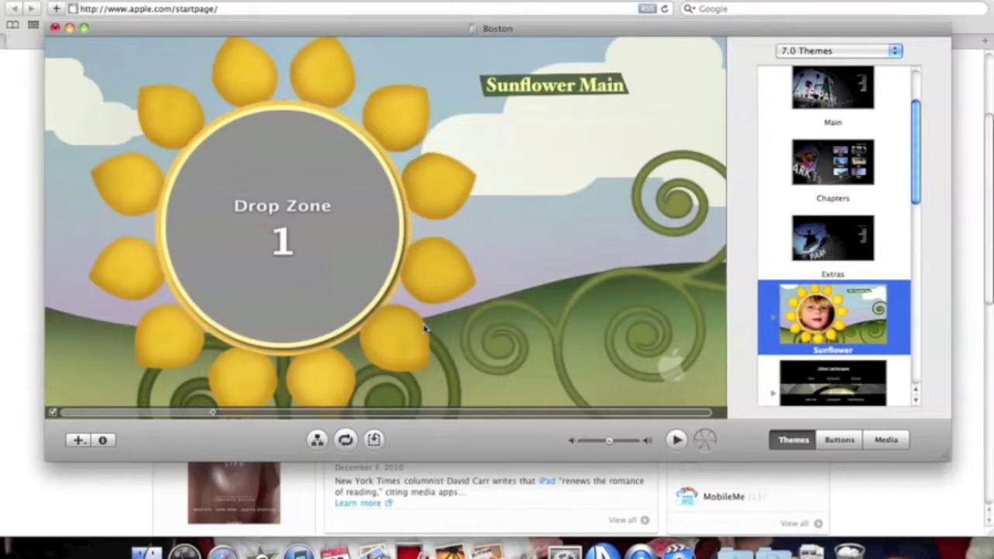
left_click(304, 206)
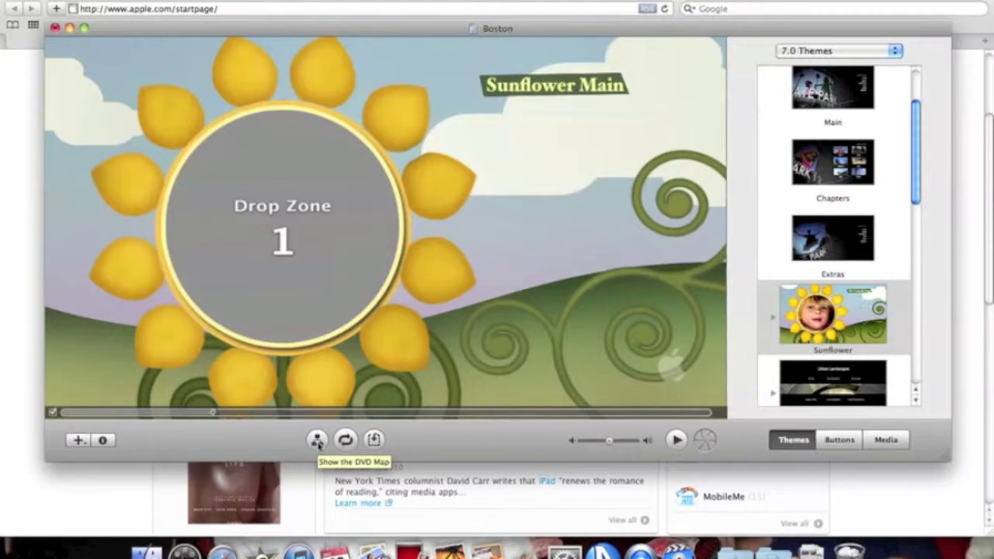
left_click(317, 442)
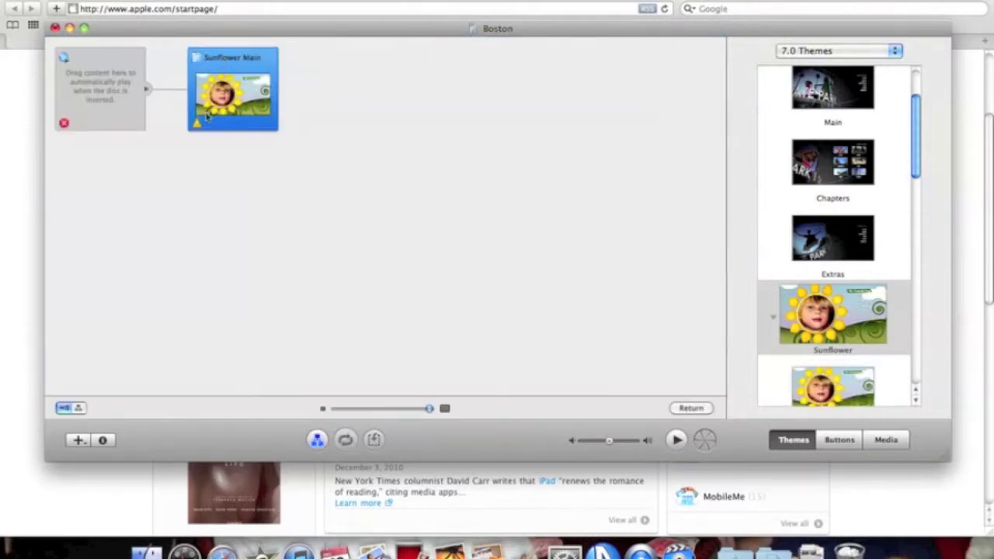
mouse_move(207, 115)
left_click(426, 411)
mouse_move(426, 412)
left_mouse_down()
mouse_move(398, 408)
mouse_move(428, 408)
left_mouse_up()
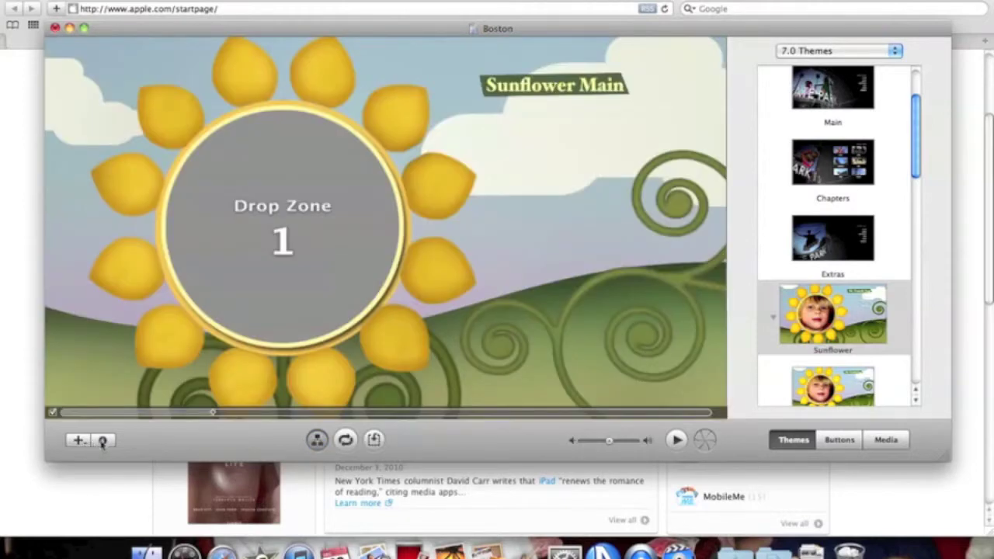
left_click(102, 440)
left_click(316, 438)
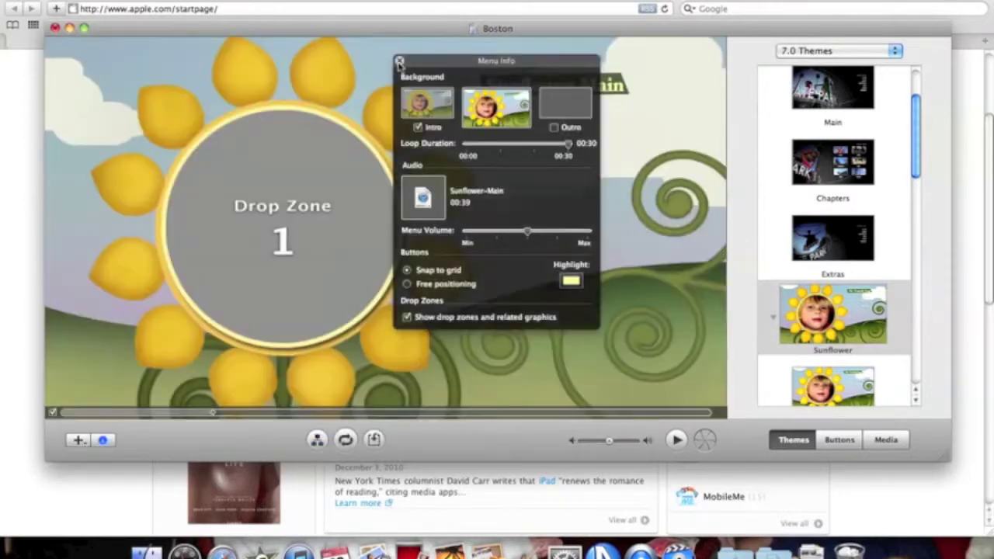
left_click(399, 61)
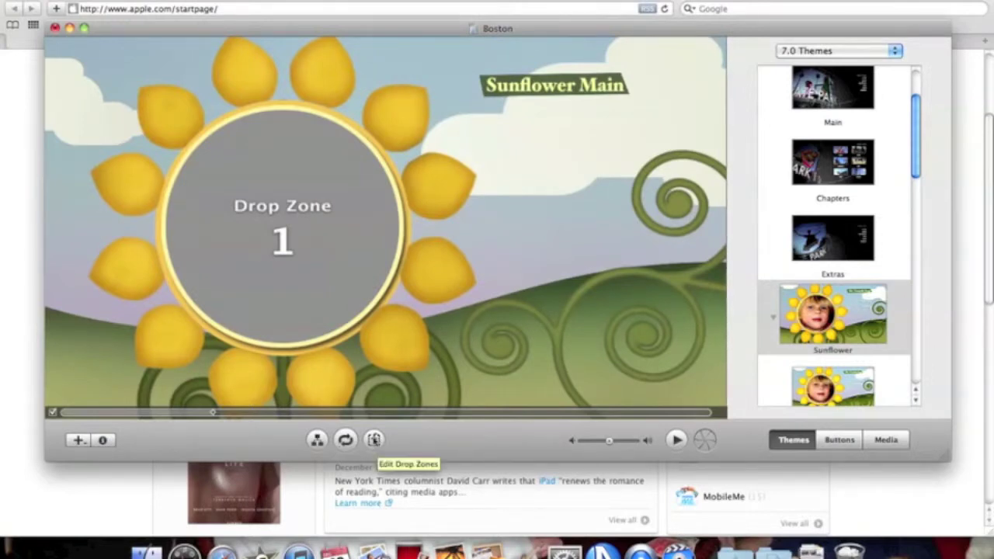
left_click(374, 440)
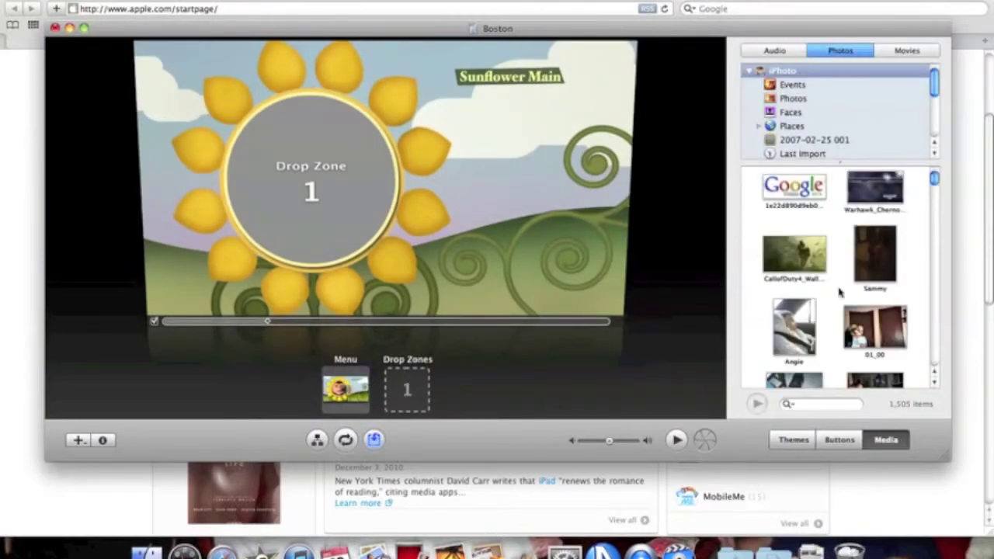
Place the IMG_1195 photo into drop zone 1 and return to the Sunflower Main menu
scroll(851, 263, "down", 5)
scroll(851, 262, "down", 6)
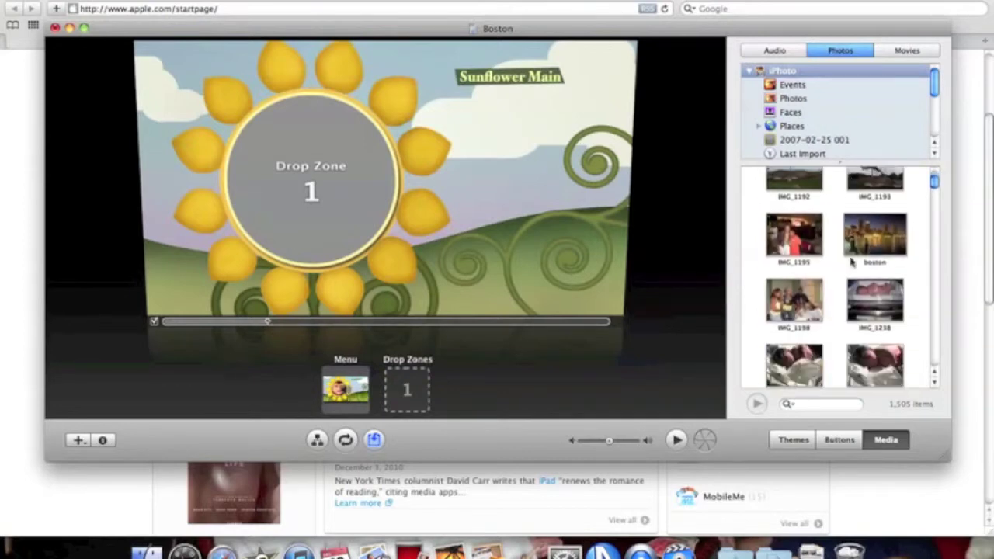
left_click_drag(794, 232, 407, 386)
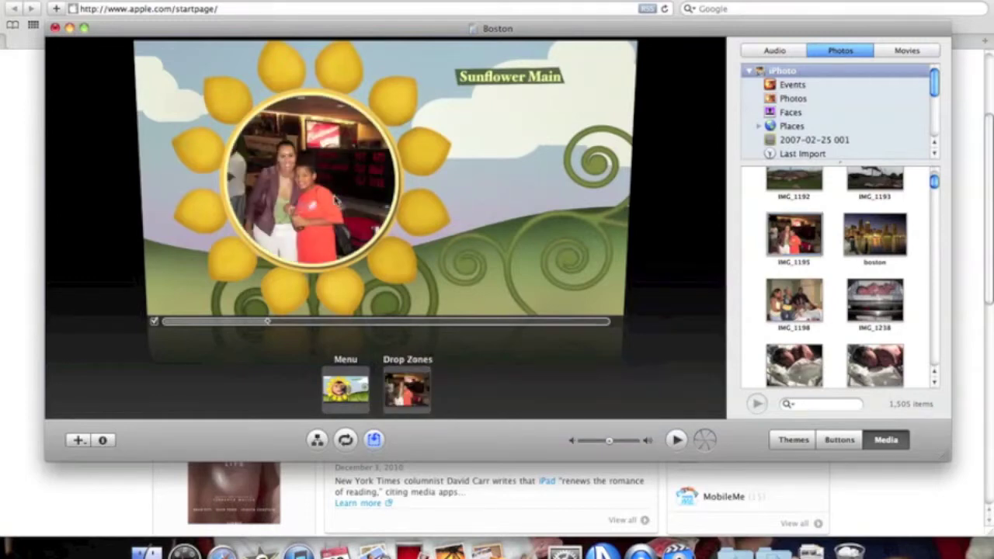
left_click(339, 194)
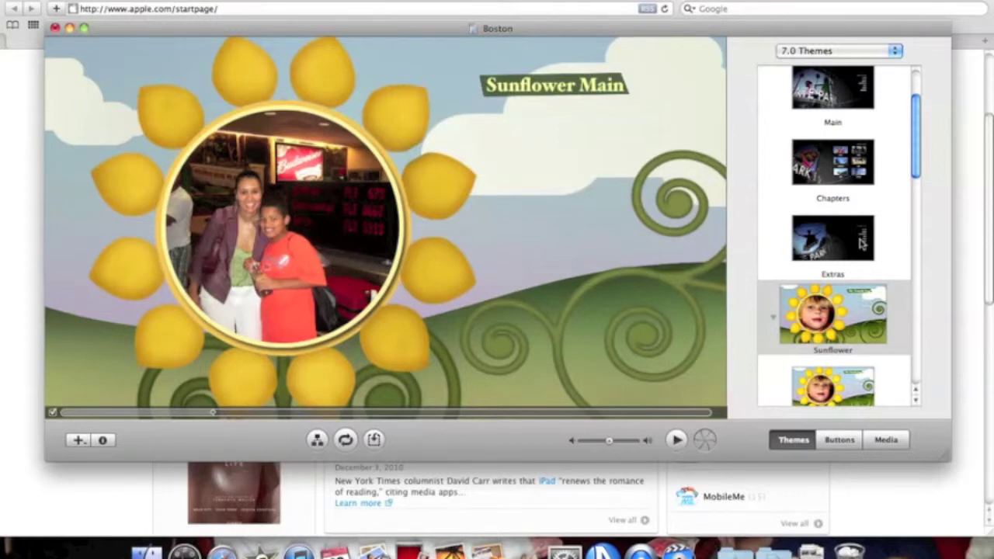
scroll(861, 244, "down", 2)
Browse the Old Themes collection, then switch the Themes list back to All
scroll(861, 244, "down", 6)
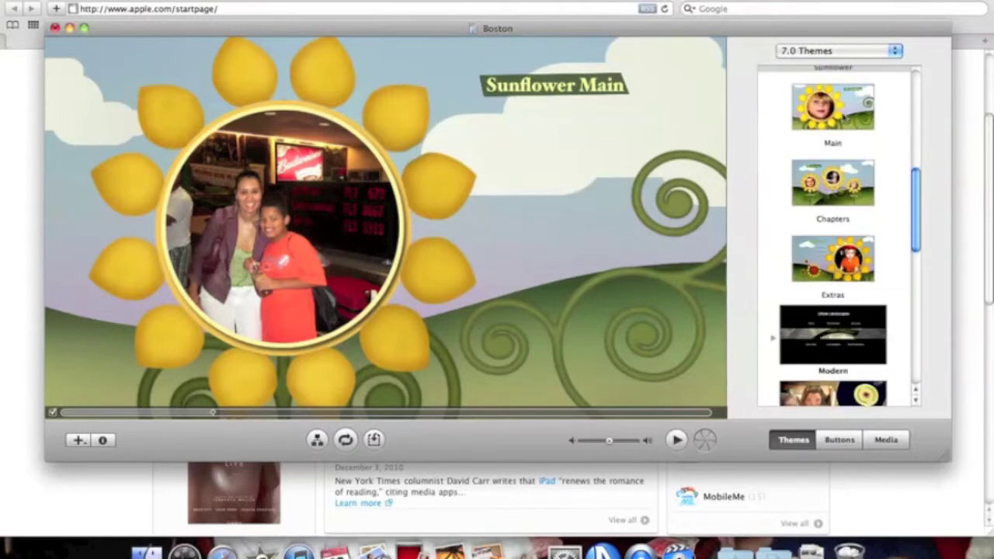
scroll(890, 246, "down", 5)
left_click(859, 53)
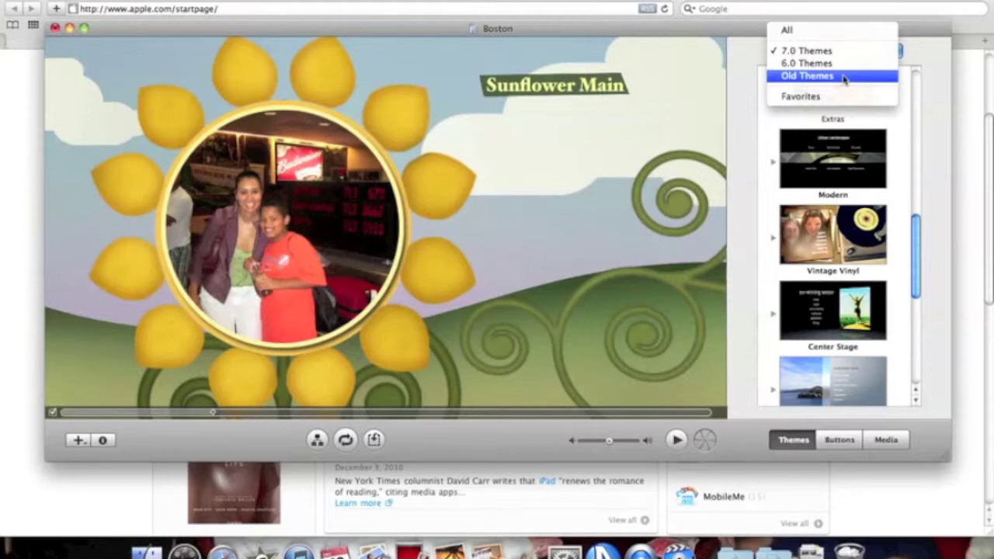
left_click(844, 77)
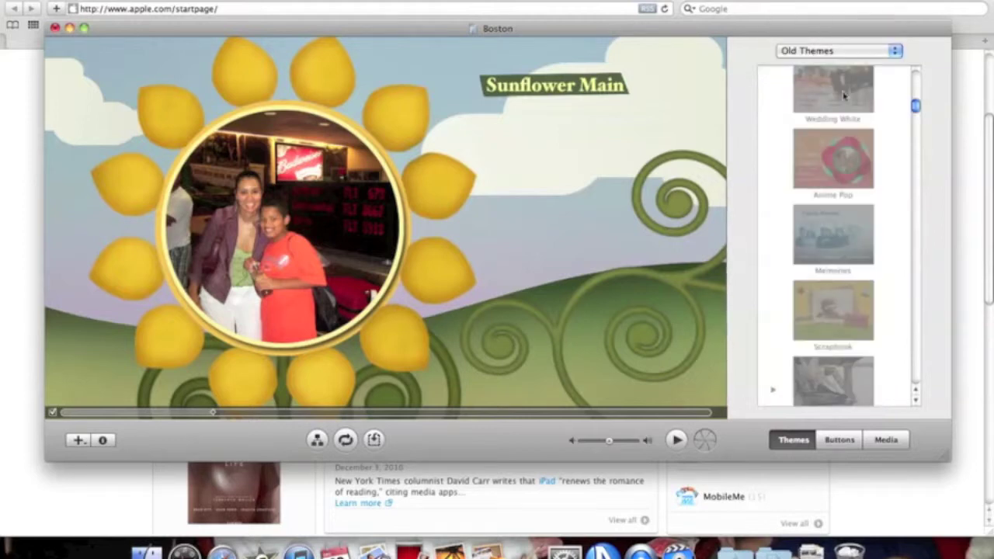
scroll(850, 214, "up", 2)
scroll(850, 214, "down", 5)
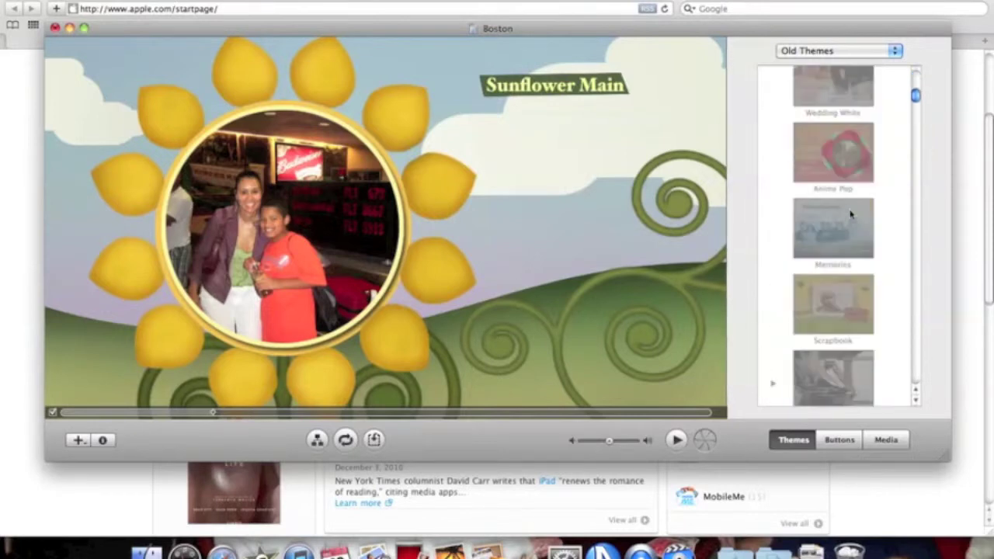
scroll(851, 214, "down", 5)
left_click(836, 48)
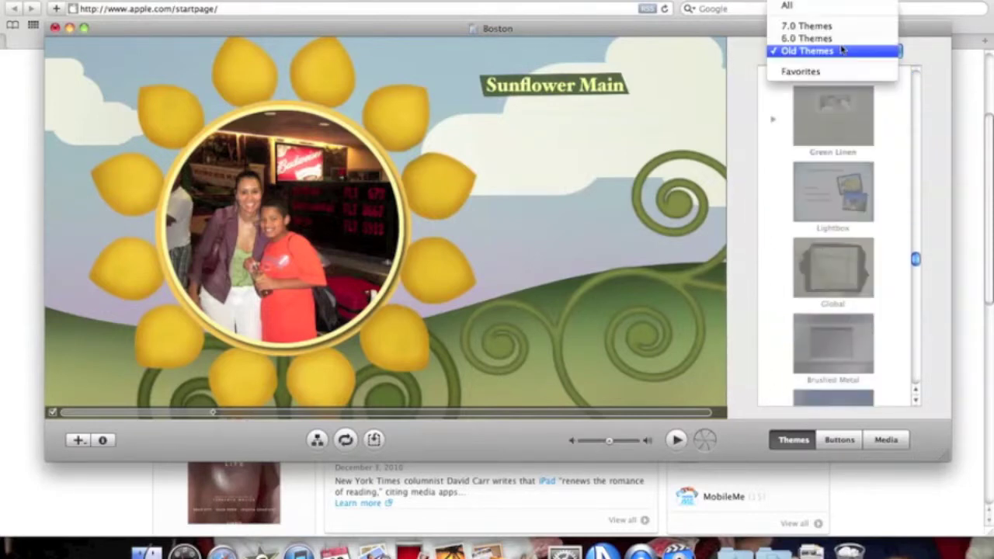
left_click(844, 8)
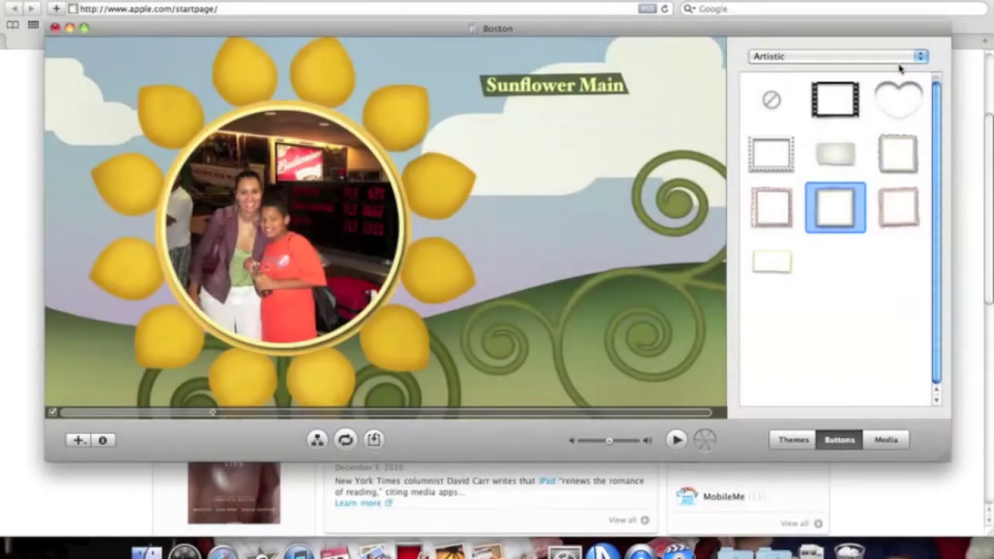
Show the iTunes audio library in the media browser and preview the song 'this or that'
left_click(884, 439)
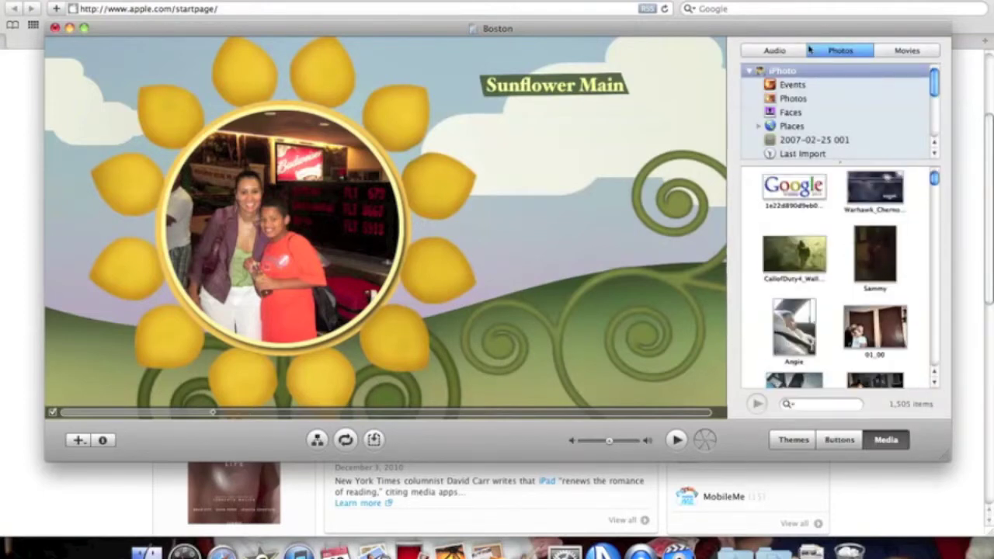
left_click(775, 56)
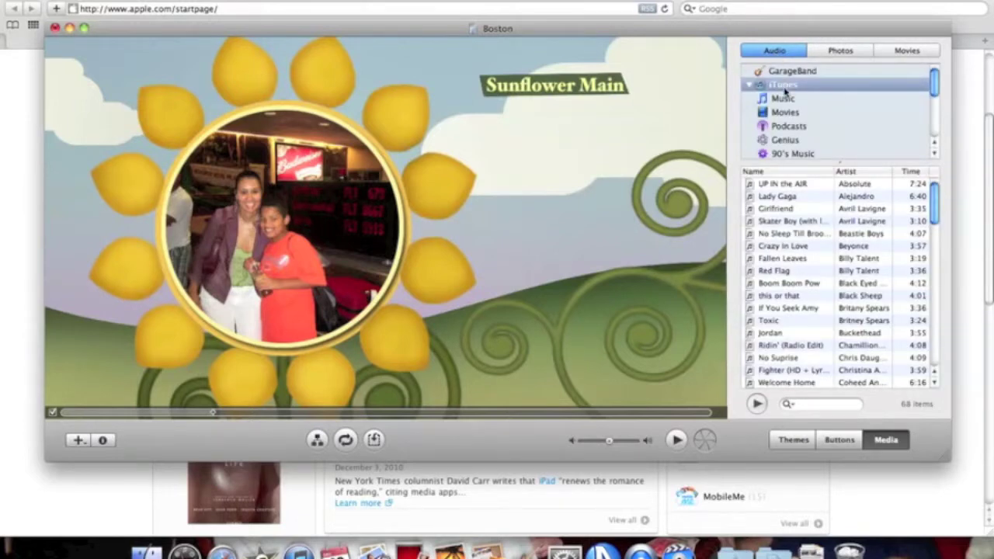
scroll(812, 252, "down", 5)
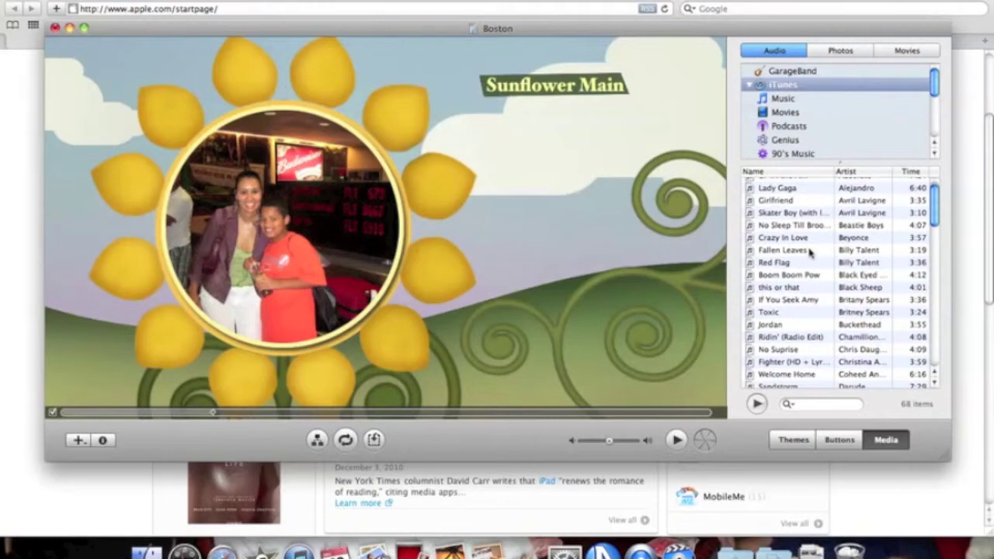
scroll(810, 250, "down", 3)
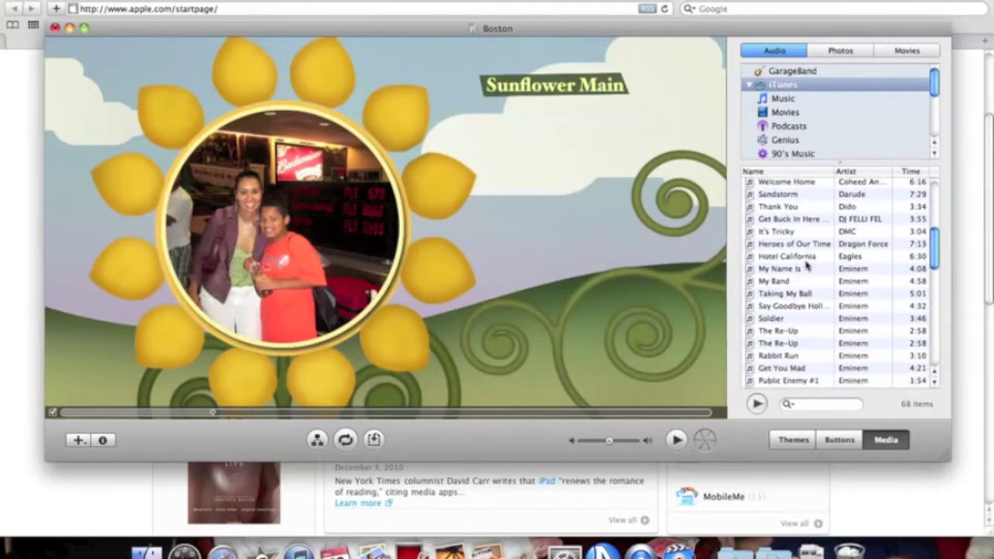
scroll(805, 268, "down", 3)
scroll(808, 284, "down", 5)
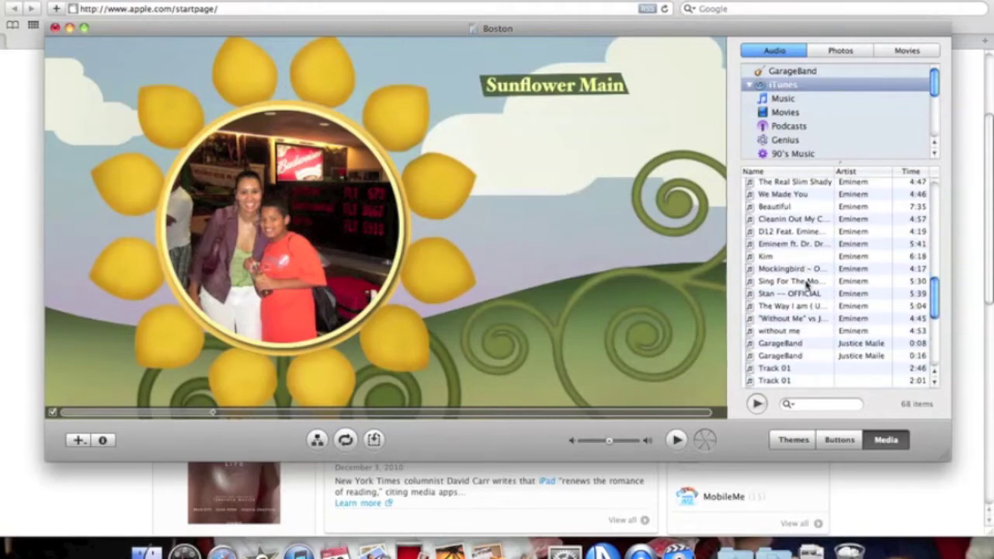
scroll(807, 284, "down", 5)
scroll(808, 284, "up", 8)
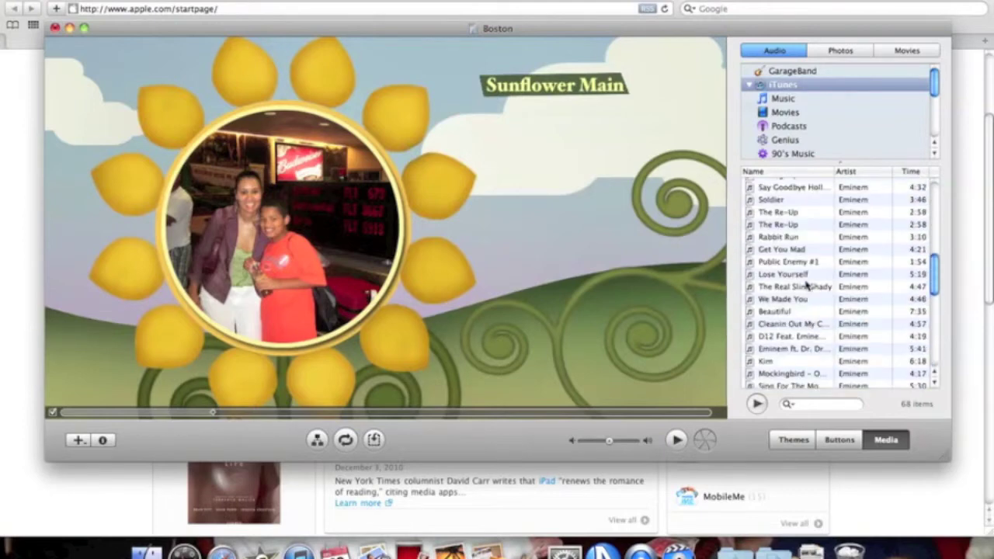
scroll(805, 303, "up", 3)
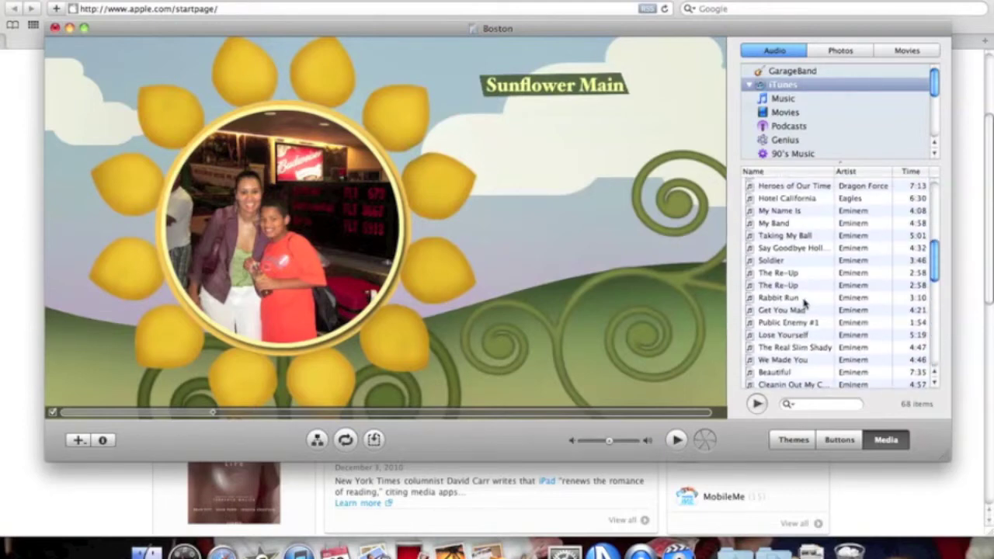
scroll(805, 303, "up", 4)
scroll(805, 303, "up", 3)
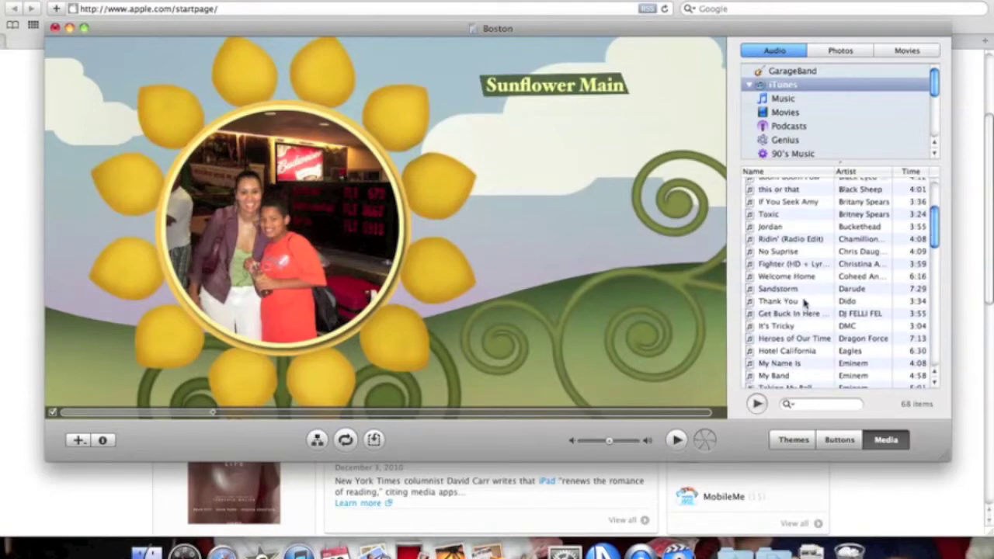
scroll(805, 303, "up", 1)
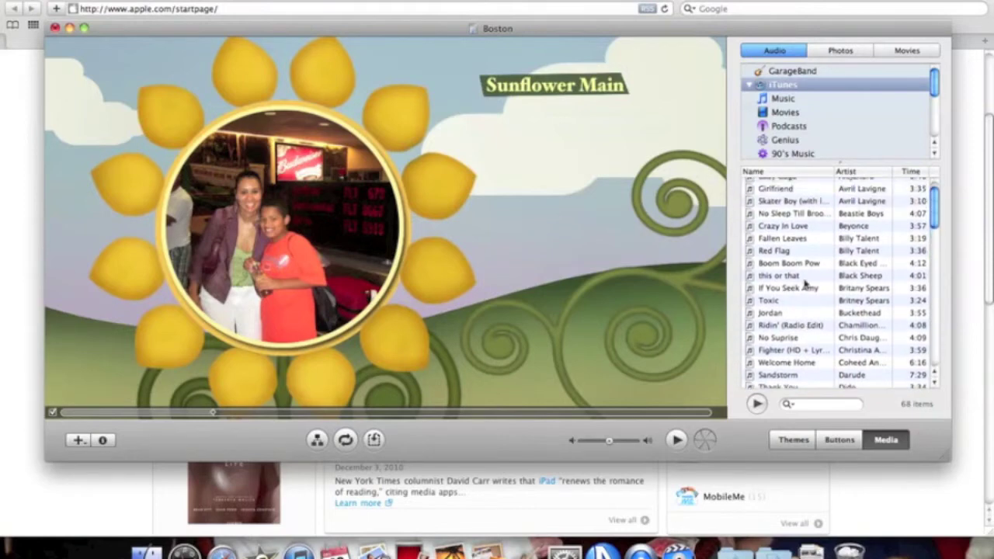
double_click(807, 278)
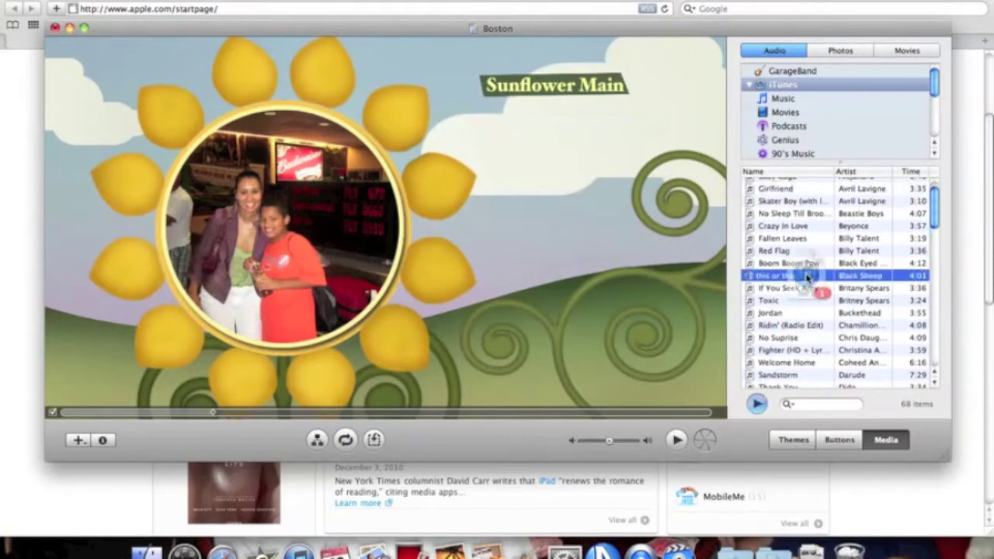
Add 'this or that' as the menu's background music, mute the sound, and start the DVD preview
left_click_drag(805, 282, 524, 272)
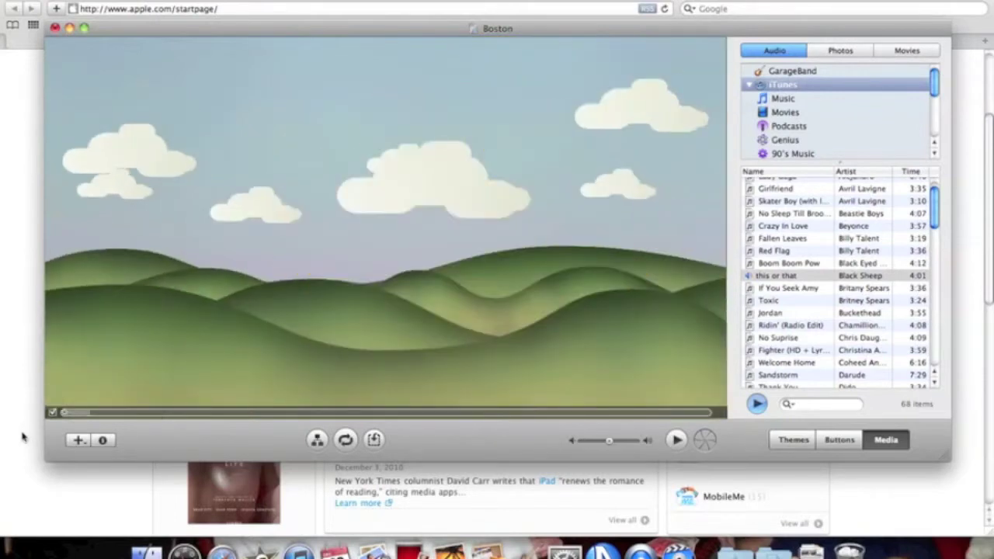
key("XF86AudioRaiseVolume")
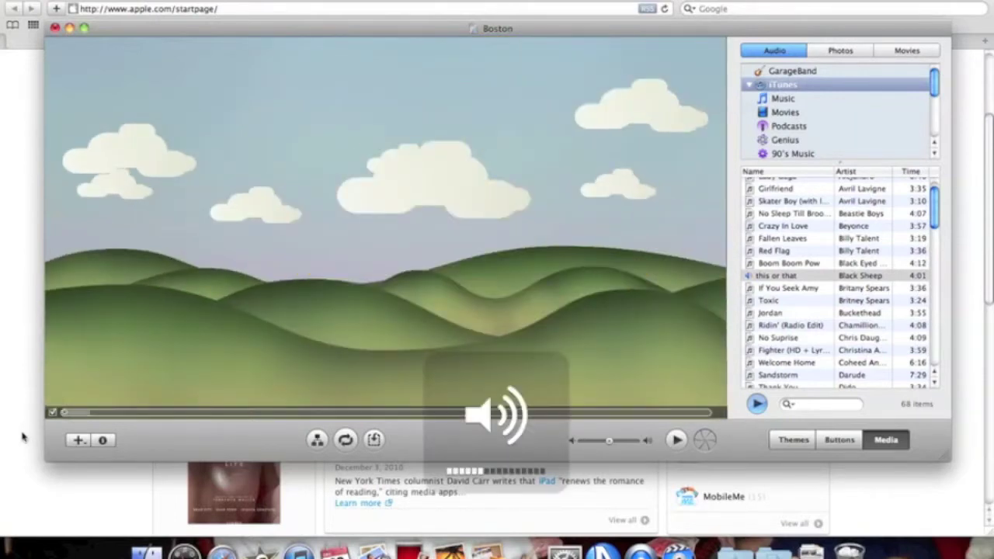
key("XF86AudioMute")
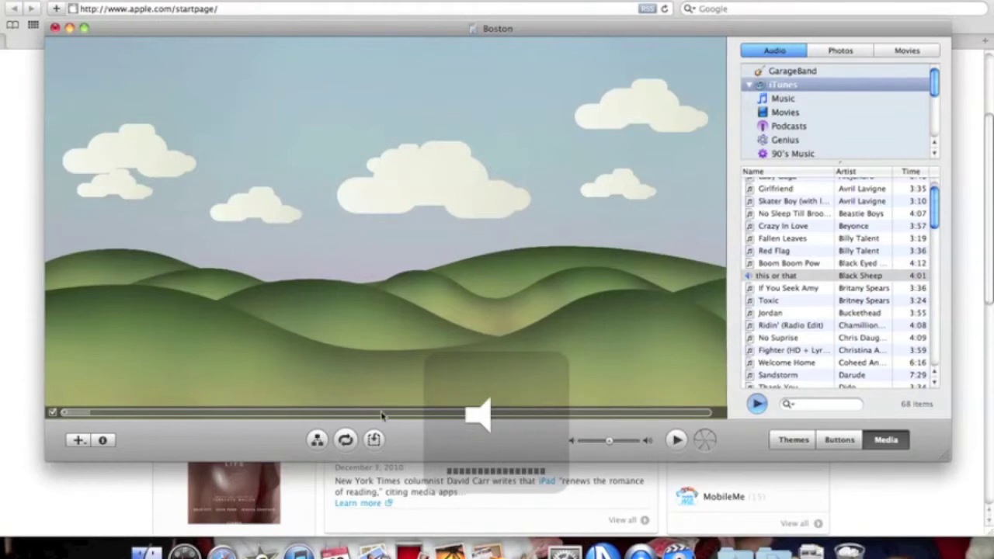
left_click(676, 441)
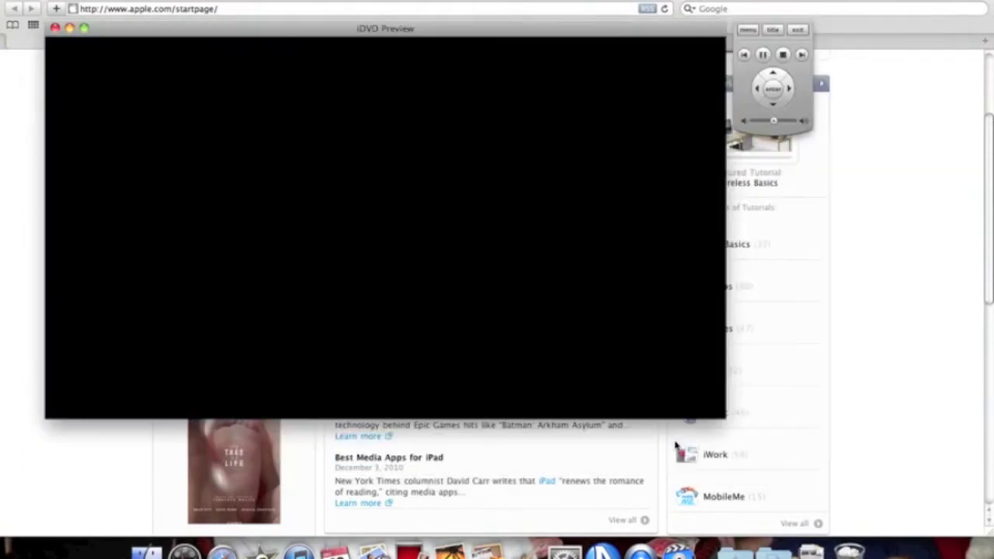